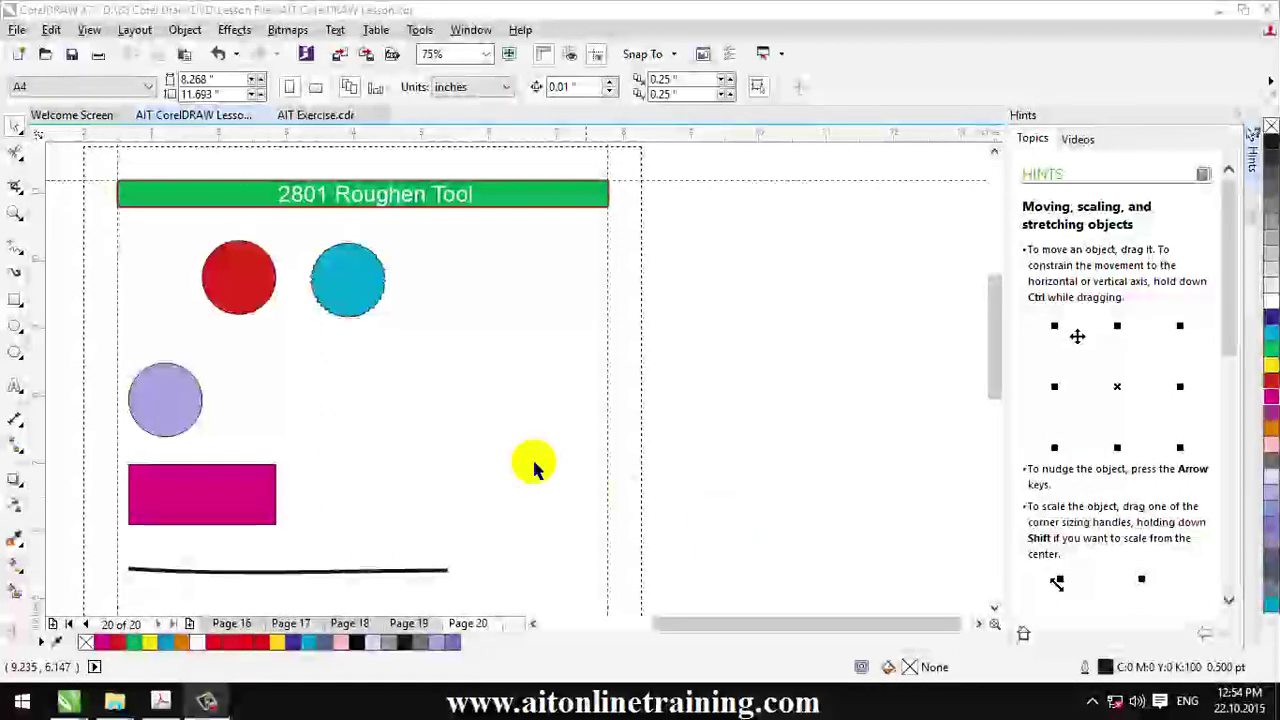
- Open the Shape tool flyout listing Smooth, Smear, Twirl, Attract, Repel, Smudge and Roughen
left_click(22, 158)
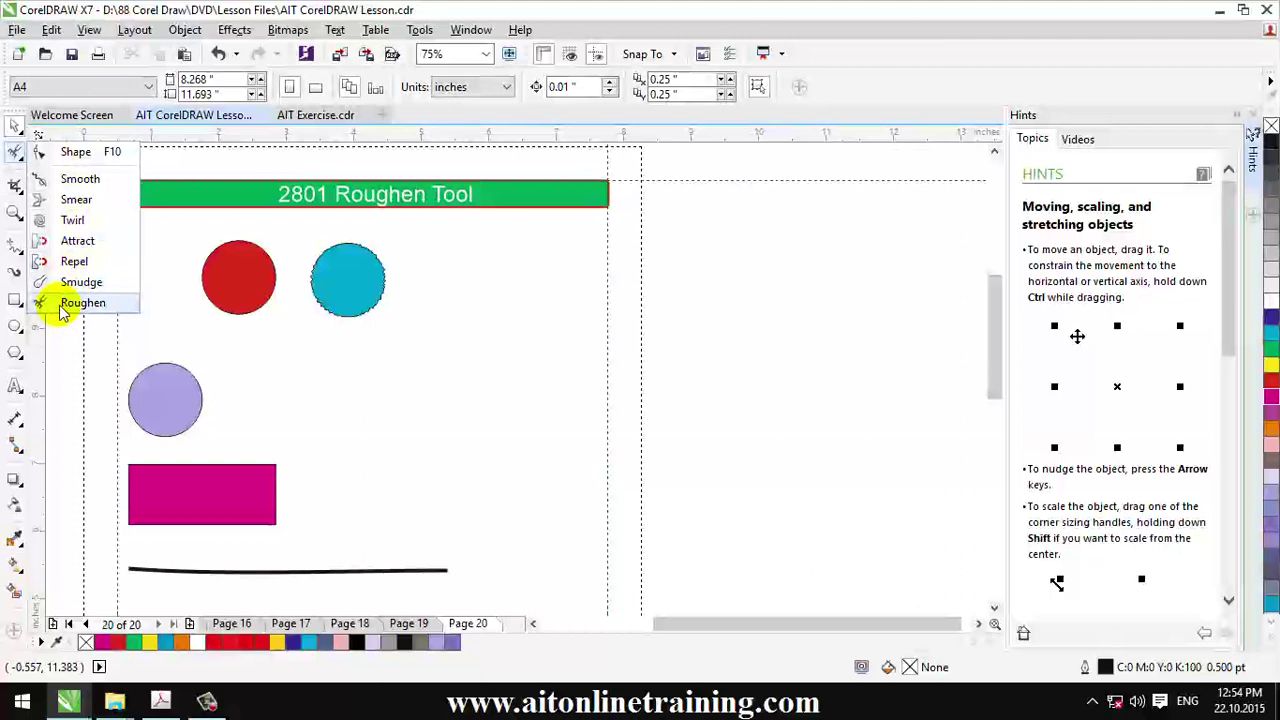
- Choose the Roughen tool from the Shape tool flyout
left_click(82, 302)
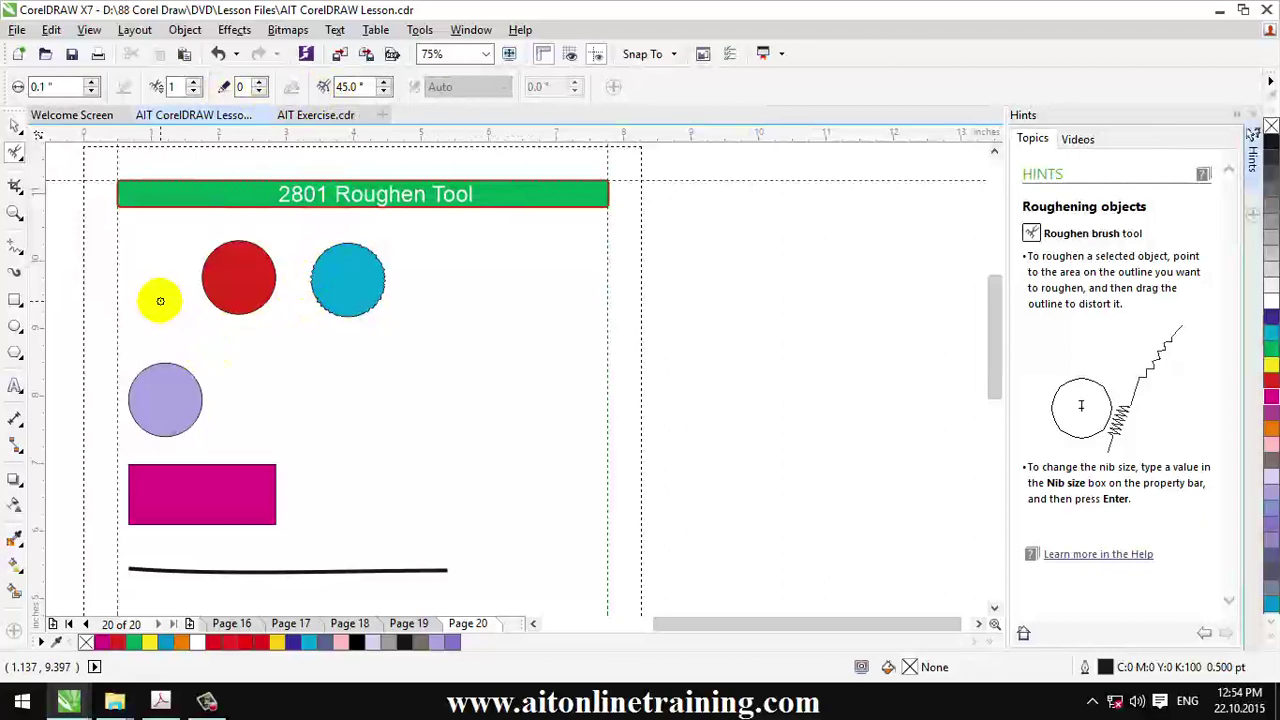
scroll(160, 340, "up", 4)
- Undo earlier distortions, then roughen the purple circle's outline from its top around the right side
left_click_drag(180, 360, 319, 277)
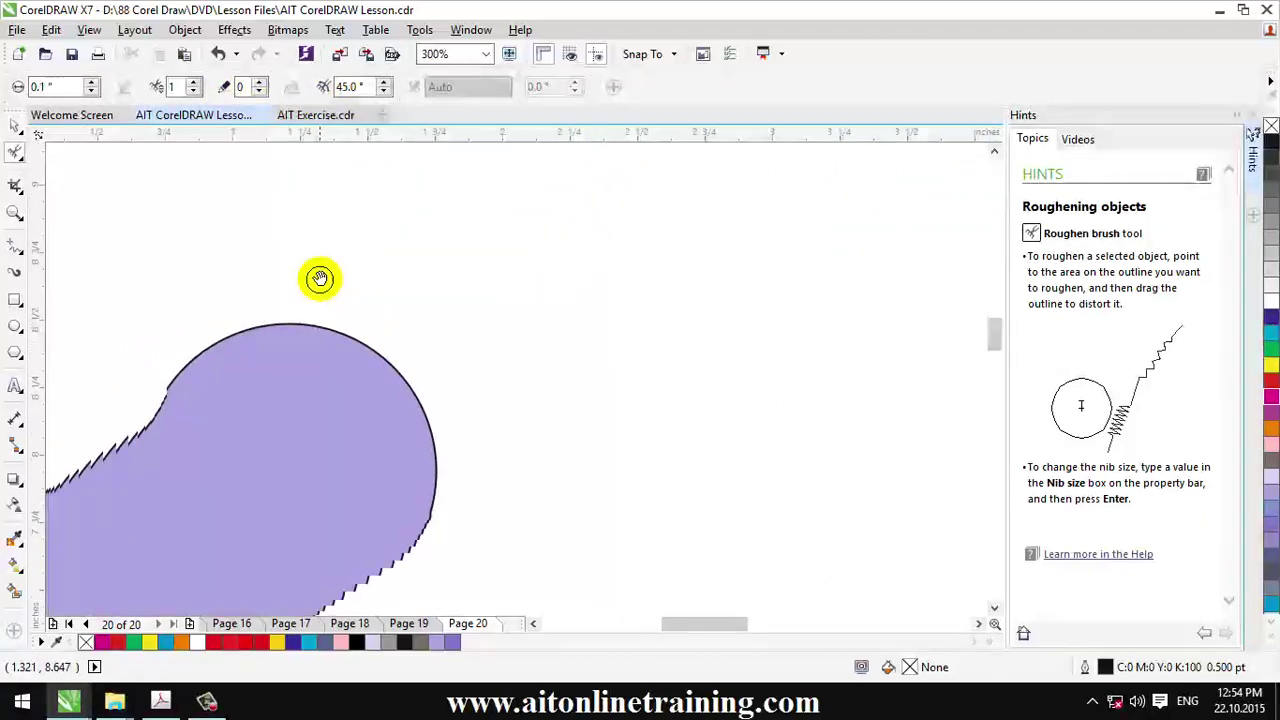
key("ctrl+z")
key("ctrl+z")
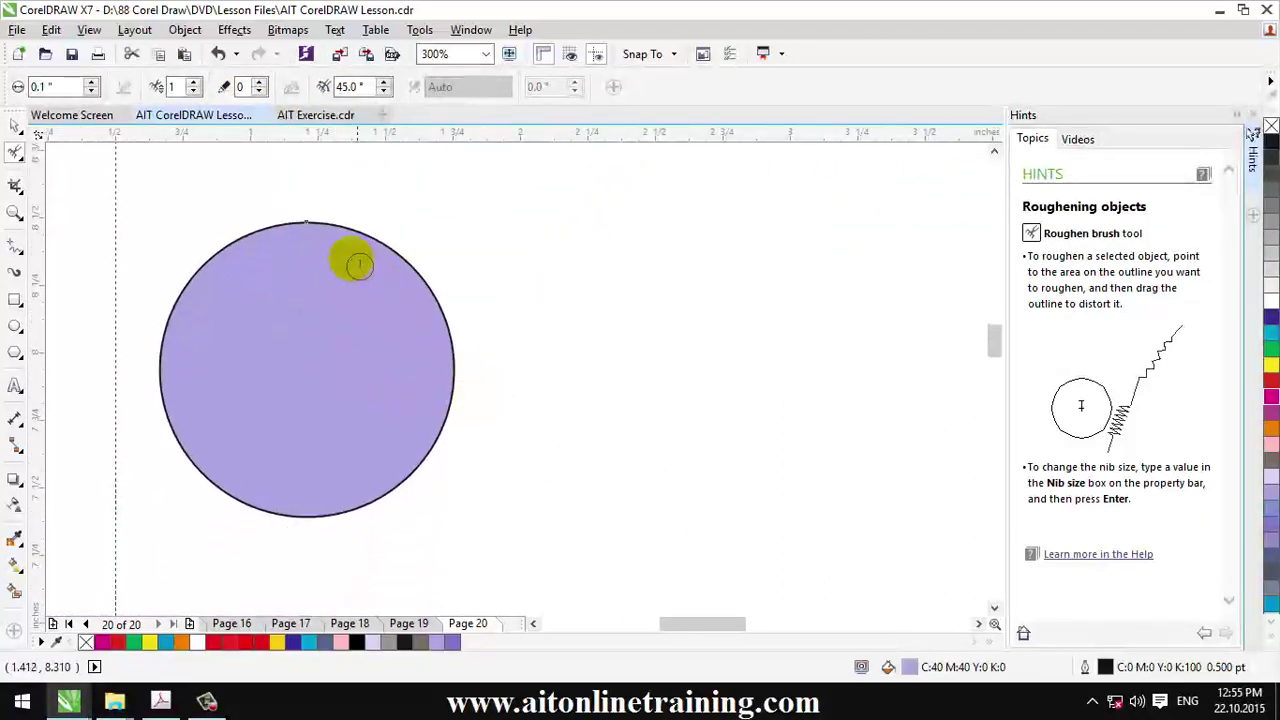
mouse_move(330, 225)
left_mouse_down()
mouse_move(449, 381)
mouse_move(420, 285)
mouse_move(393, 487)
left_mouse_up()
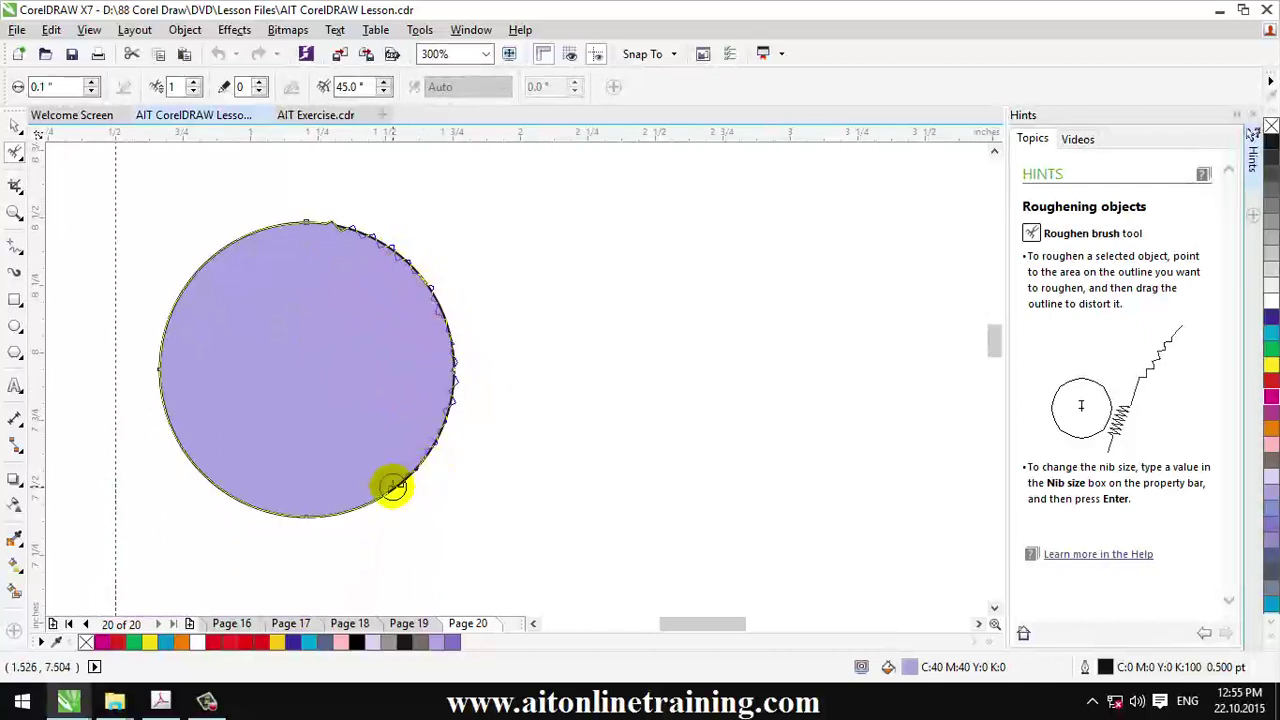
left_click_drag(574, 445, 510, 255)
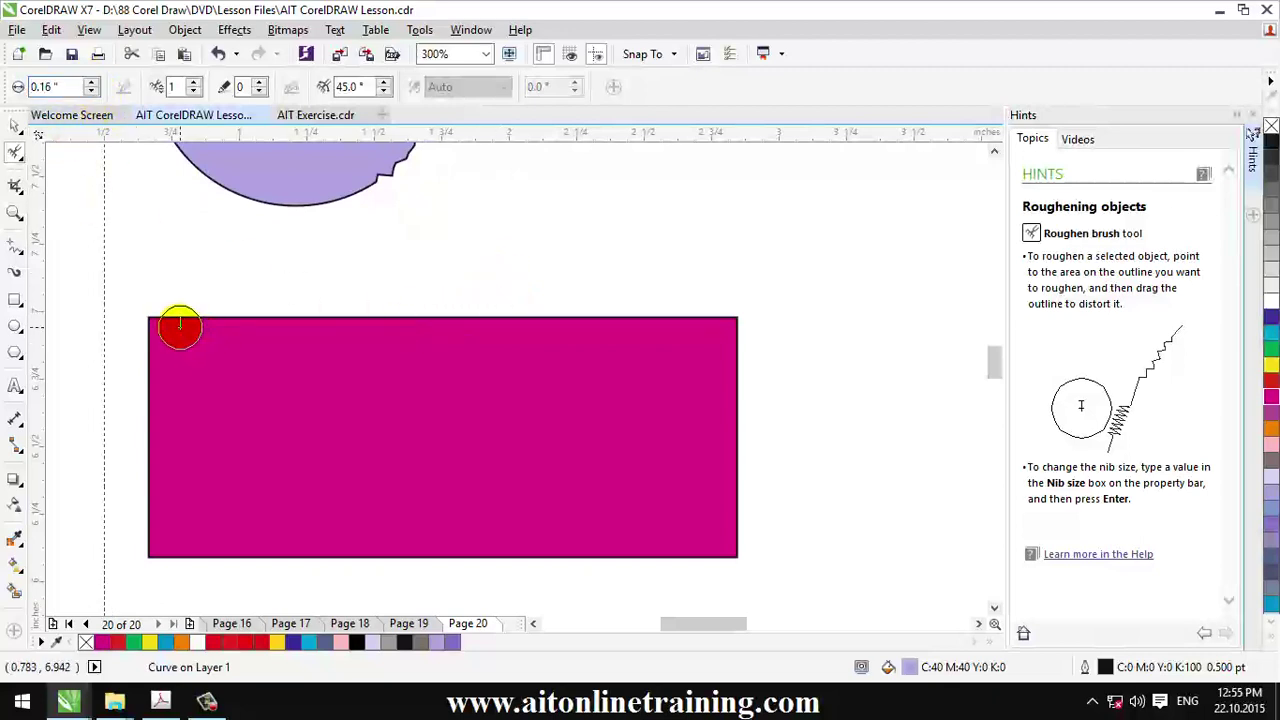
- Select the magenta rectangle and roughen its full top and bottom edges
left_click(157, 316)
left_click_drag(185, 317, 755, 320)
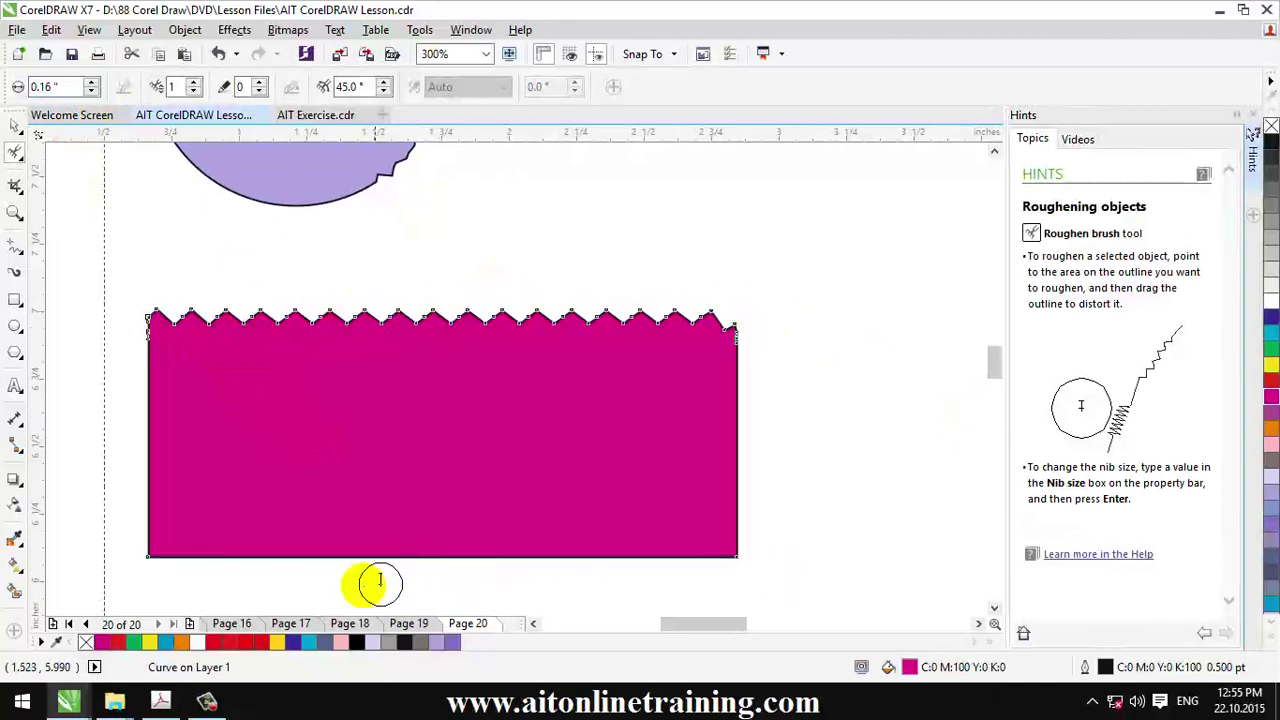
left_click_drag(150, 552, 740, 555)
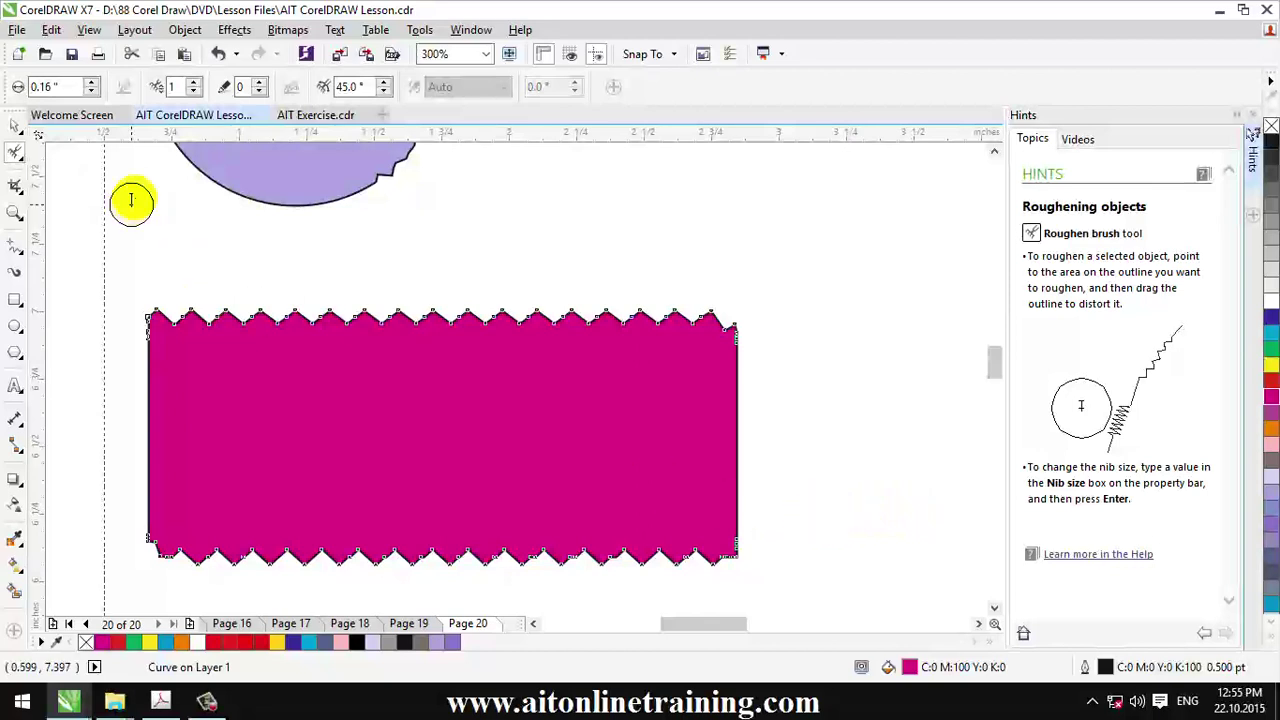
- Raise spike frequency to 6 and finely roughen the rectangle's left and right edges
left_click(193, 83)
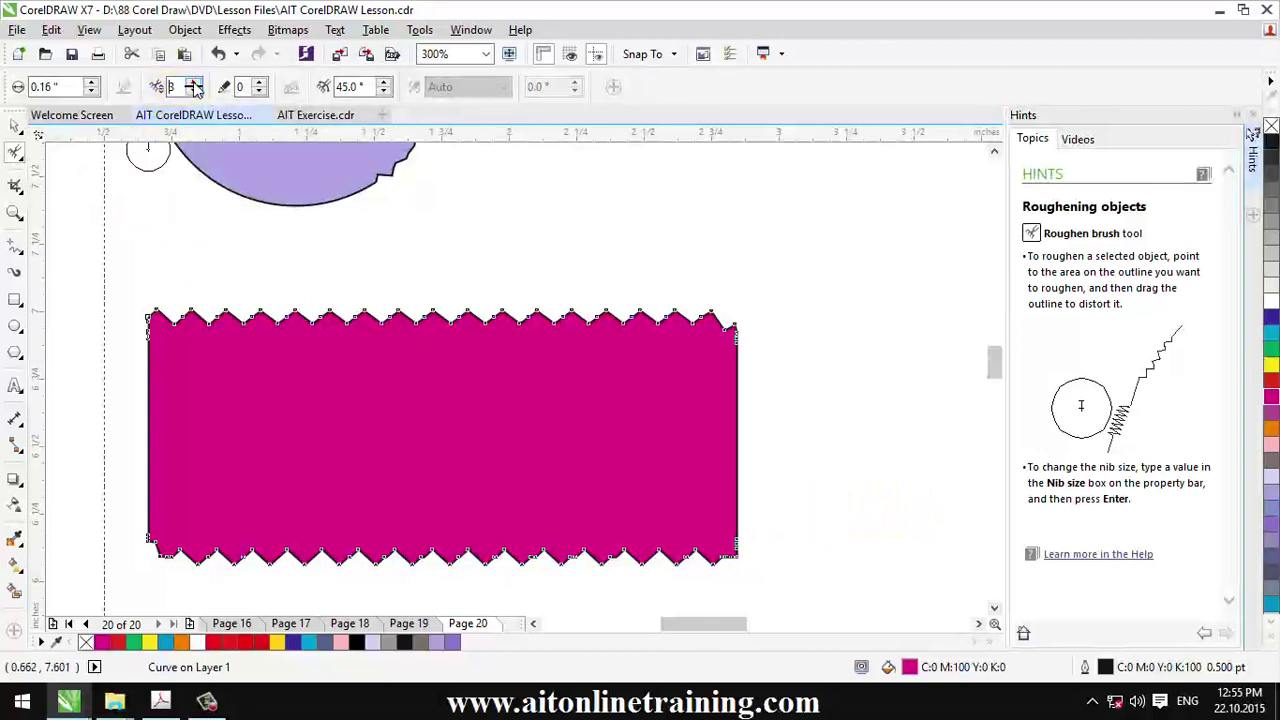
left_click_drag(150, 354, 150, 520)
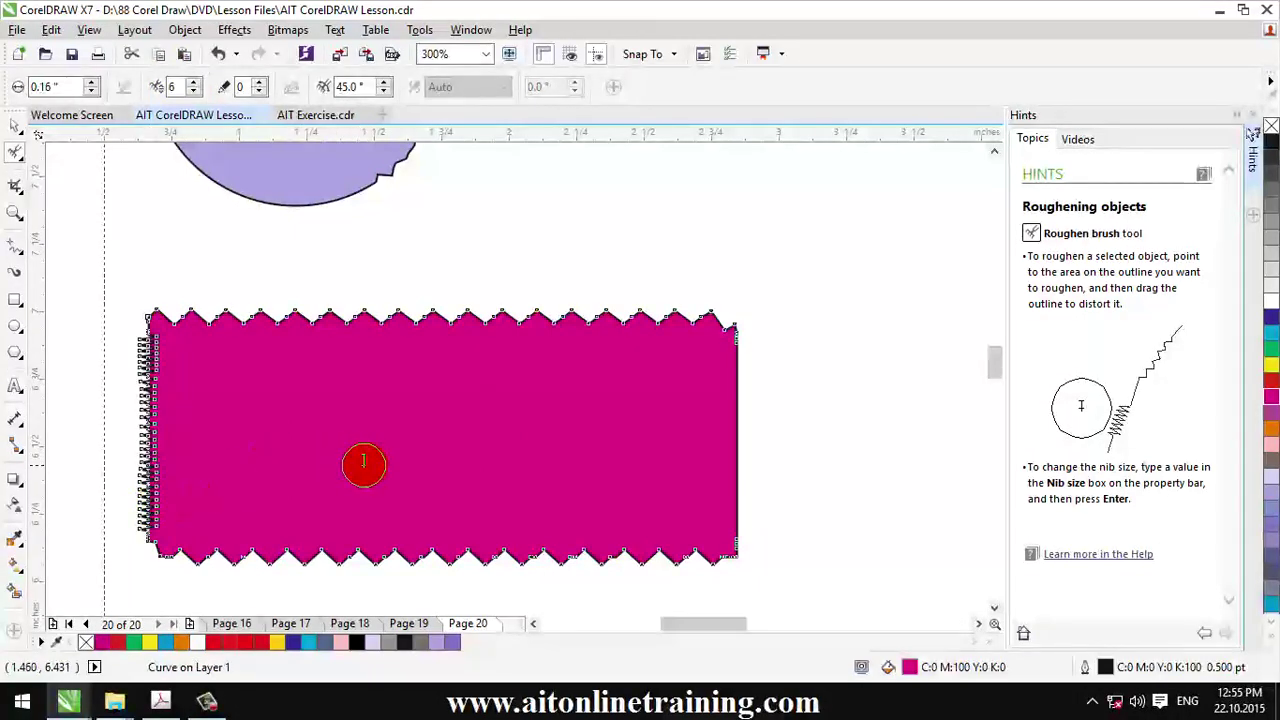
left_click(834, 448)
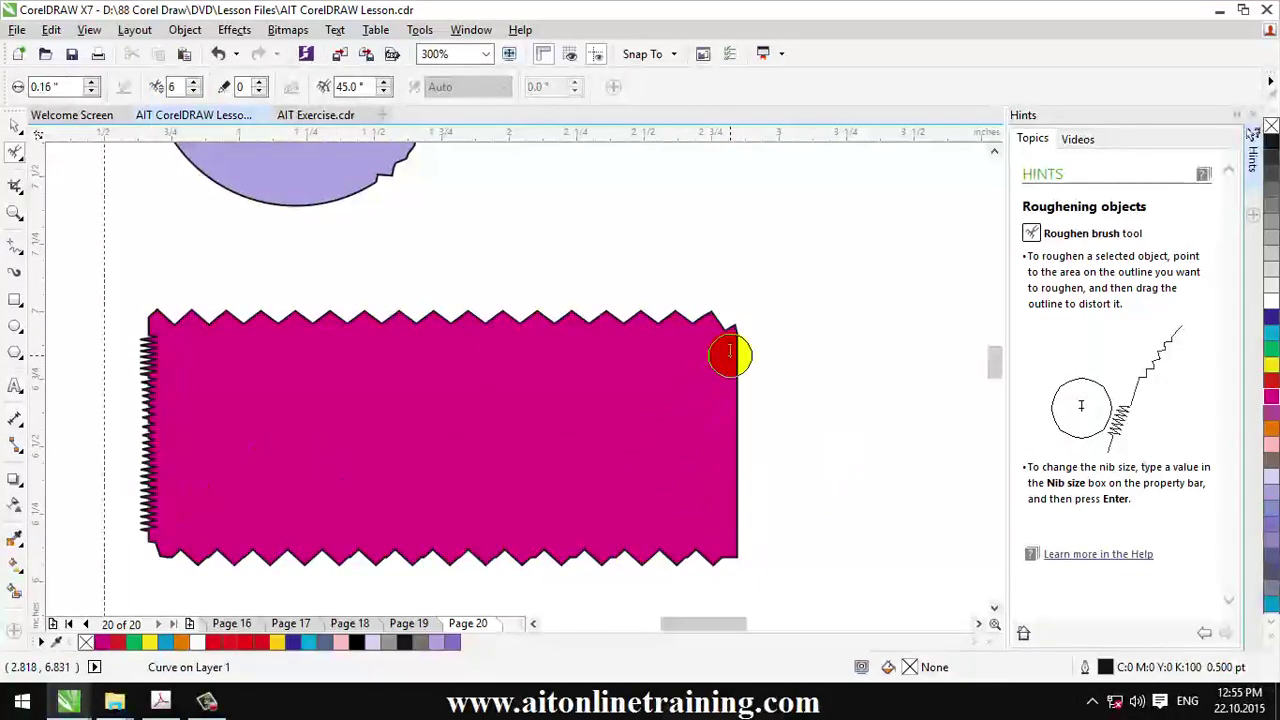
left_click_drag(737, 330, 740, 520)
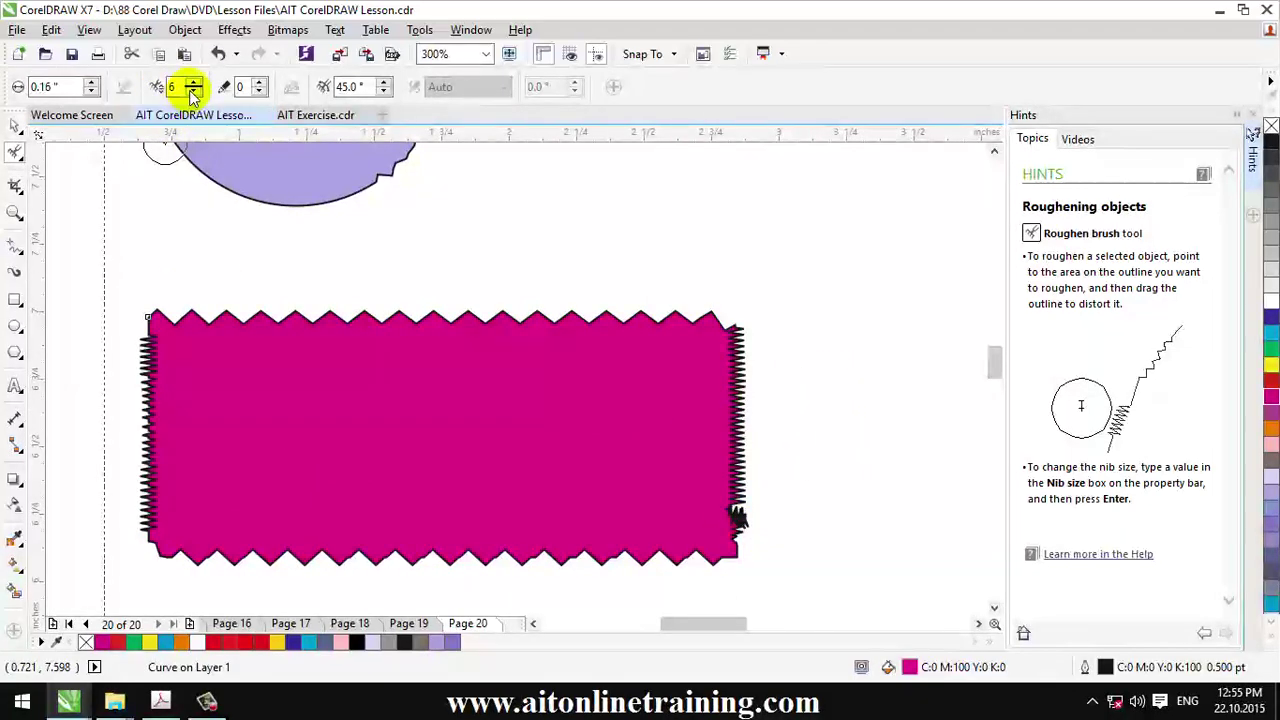
scroll(453, 355, "down", 5)
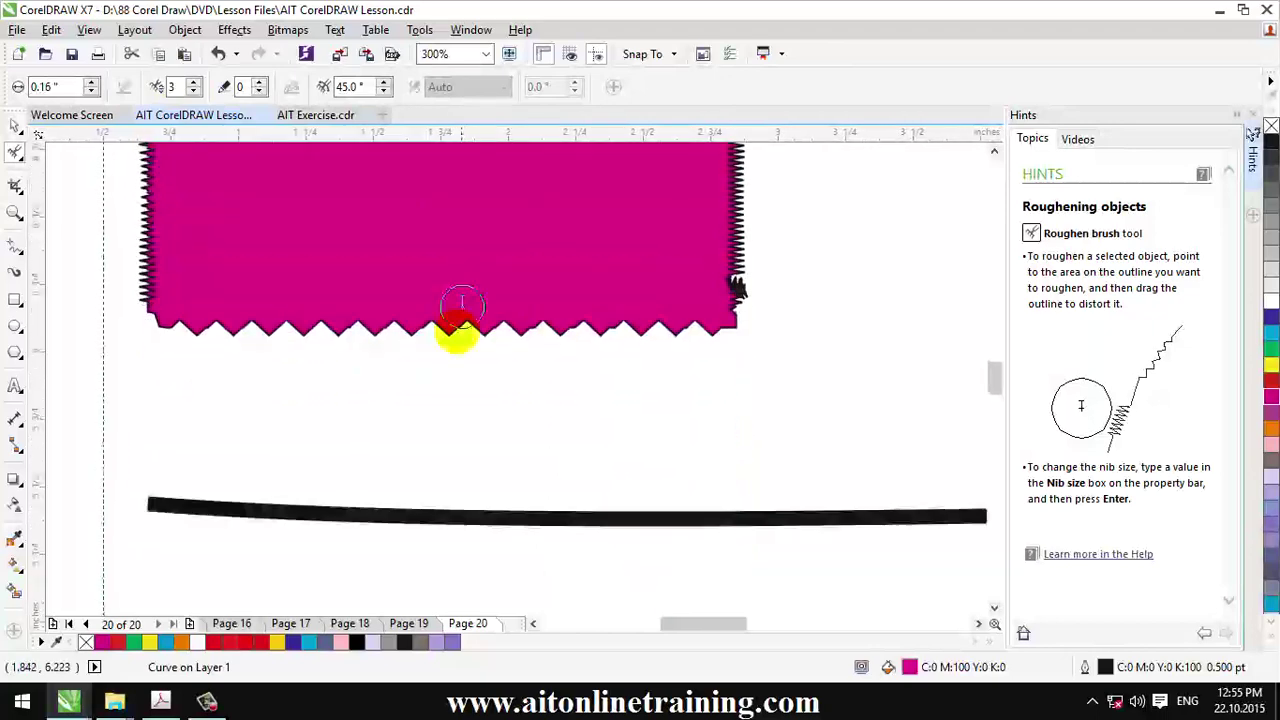
scroll(385, 353, "down", 2)
scroll(385, 353, "down", 2)
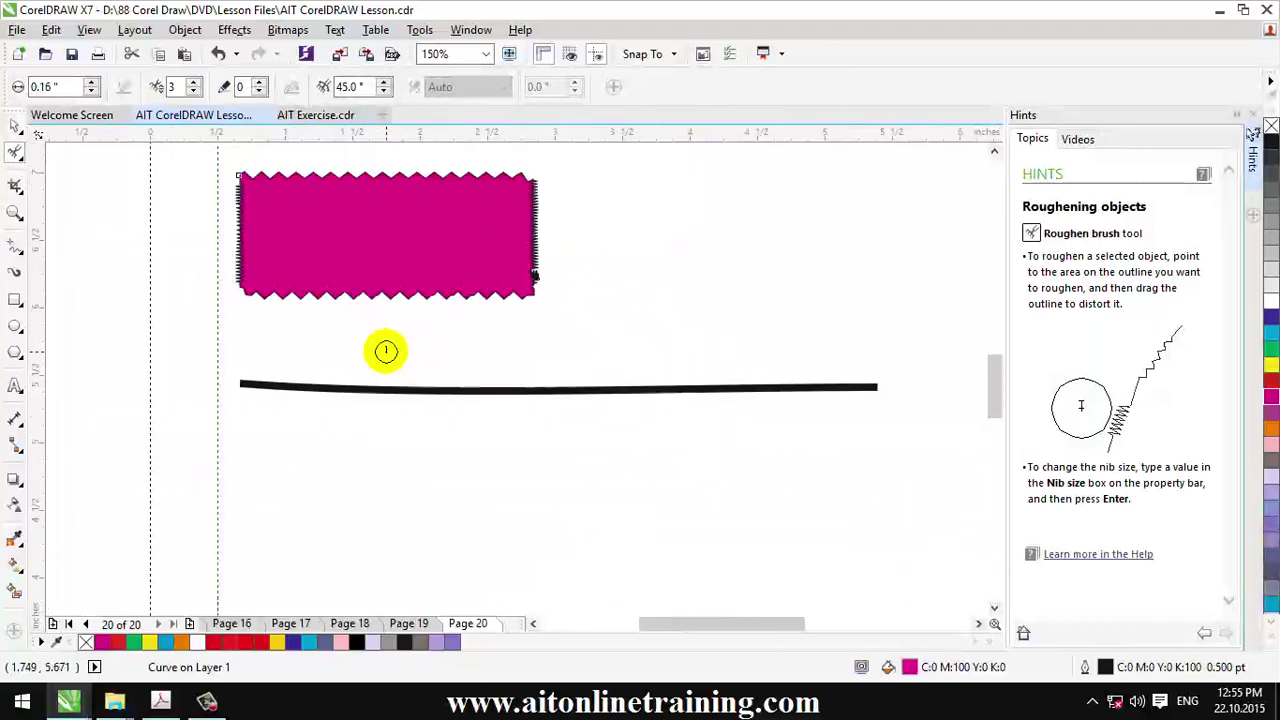
- Undo the uneven roughening and zigzag the full black line using spike frequency 1
left_click_drag(385, 350, 339, 334)
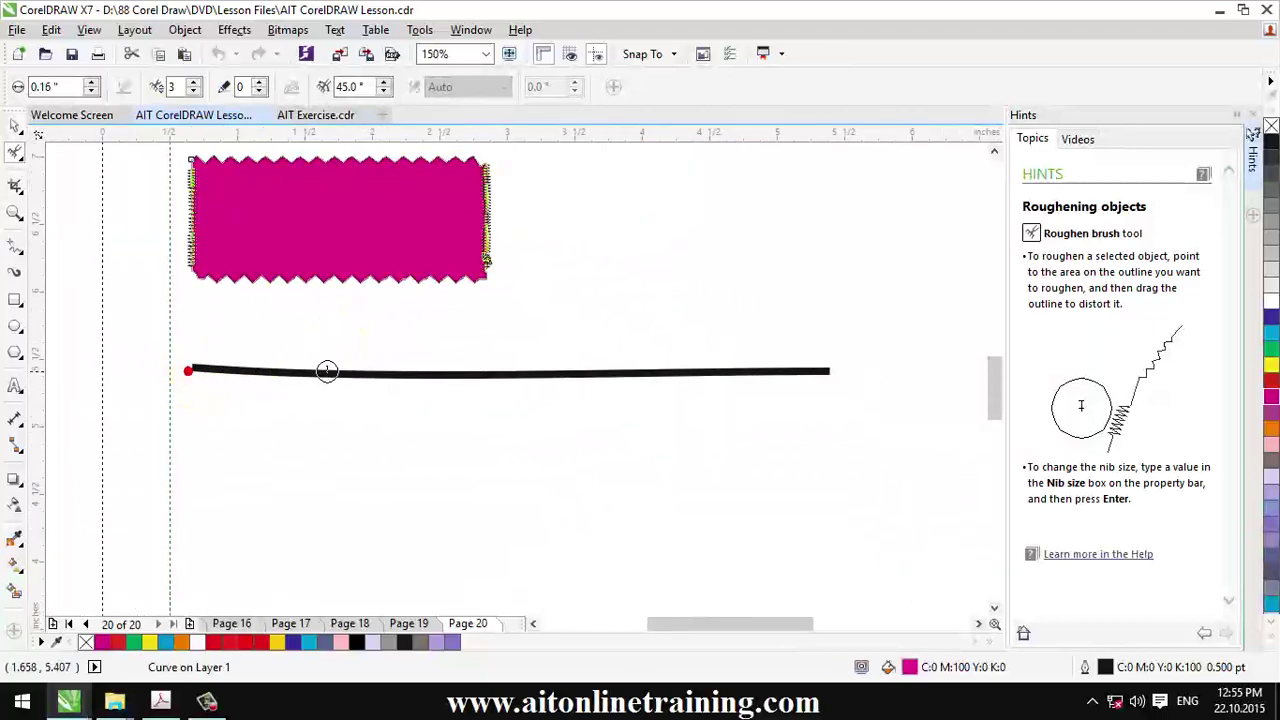
left_click(340, 370)
left_click_drag(188, 372, 828, 375)
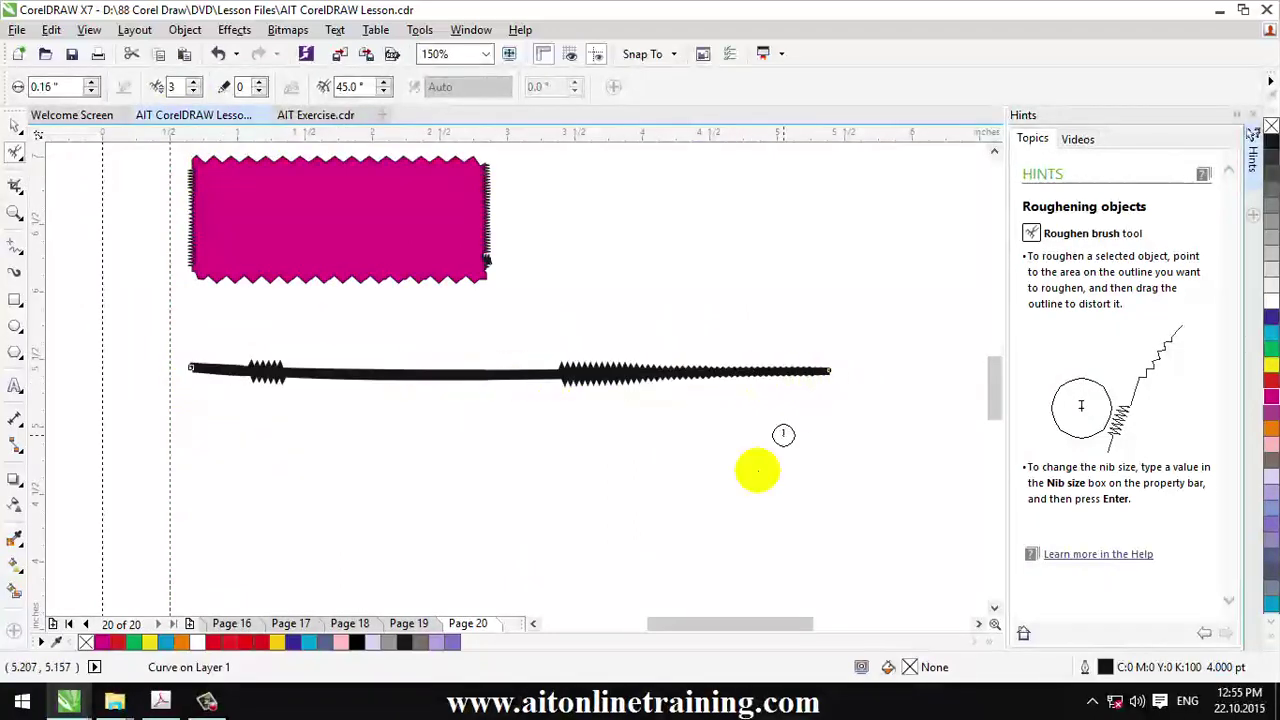
key("ctrl+z")
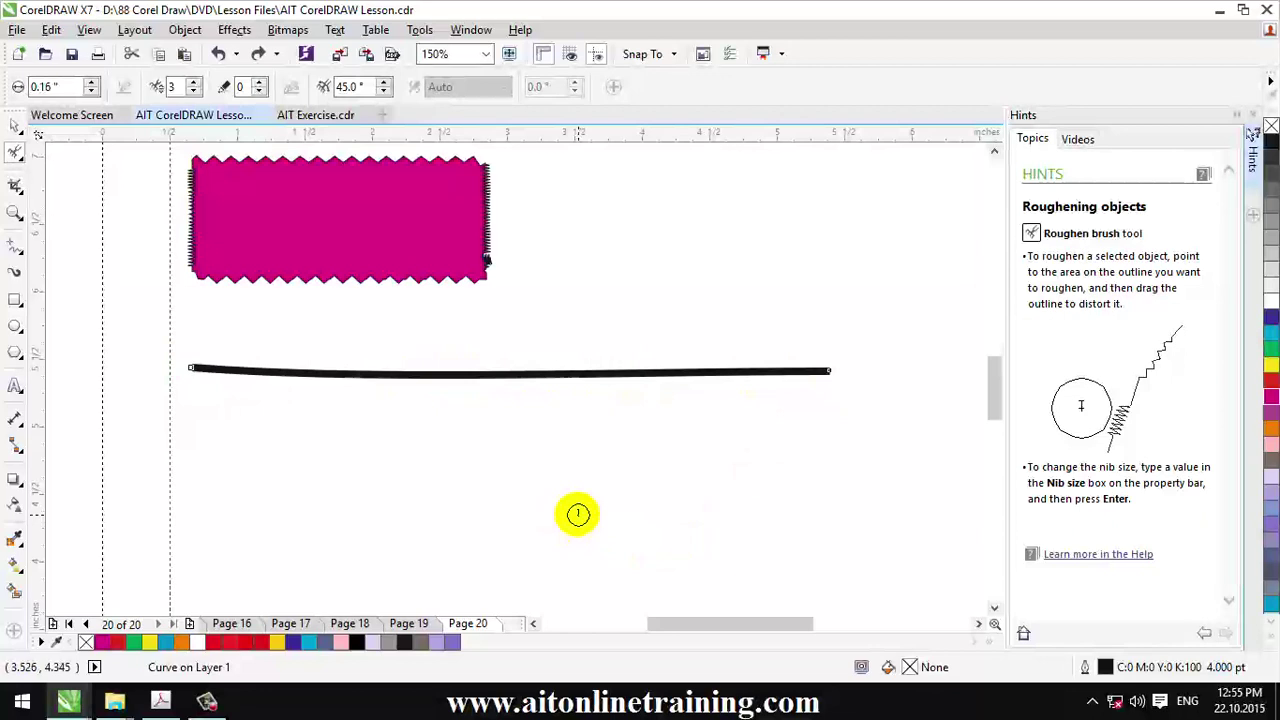
left_click(186, 86)
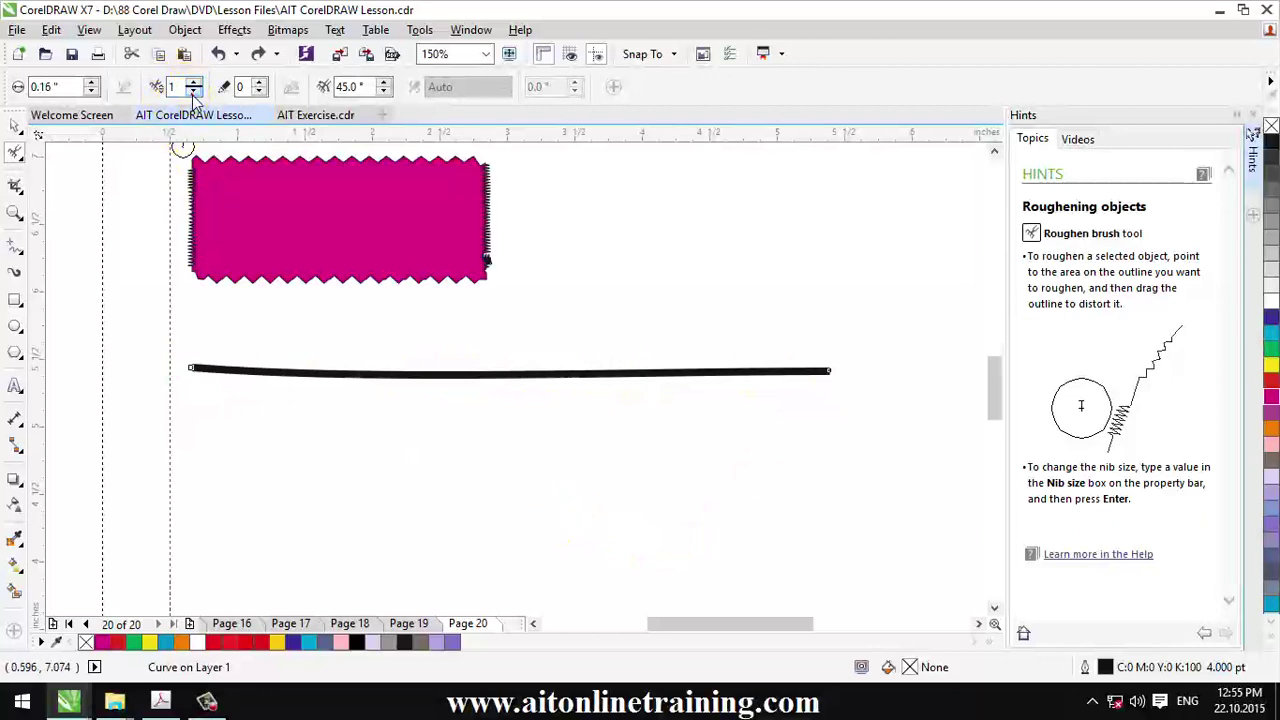
left_click_drag(194, 368, 825, 371)
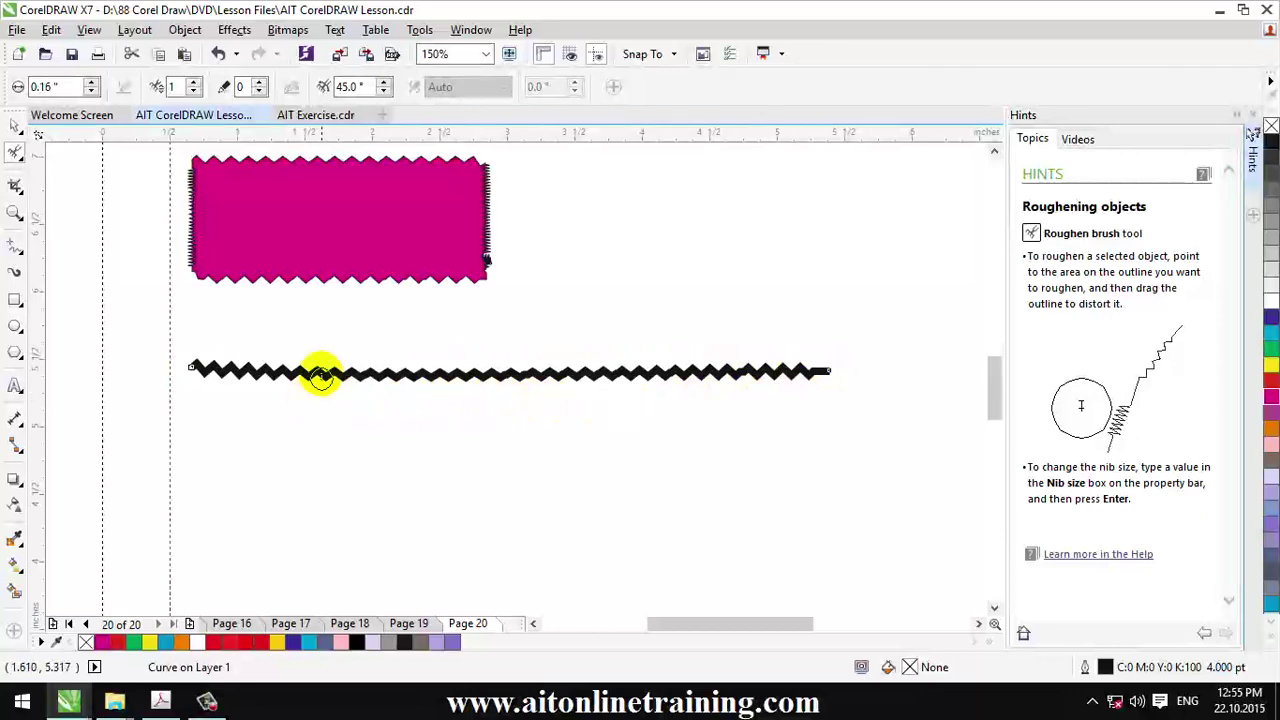
scroll(345, 370, "down", 1)
scroll(322, 218, "up", 3)
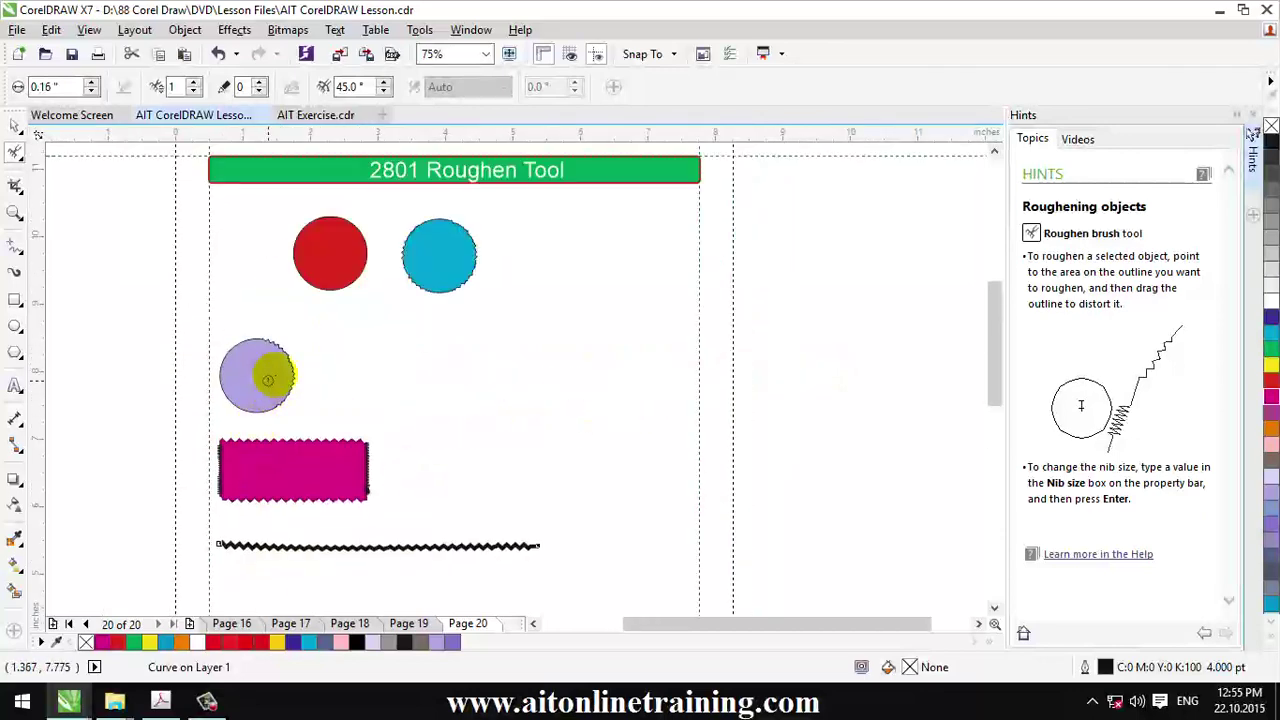
scroll(308, 350, "up", 1)
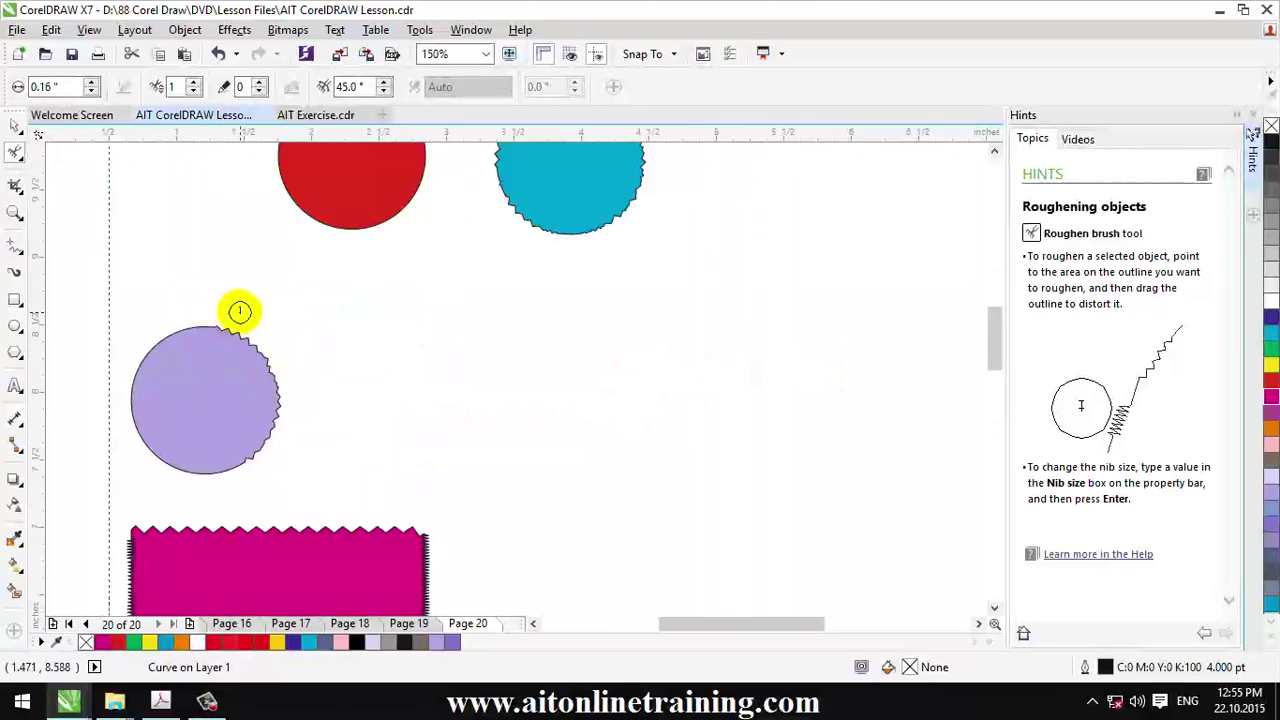